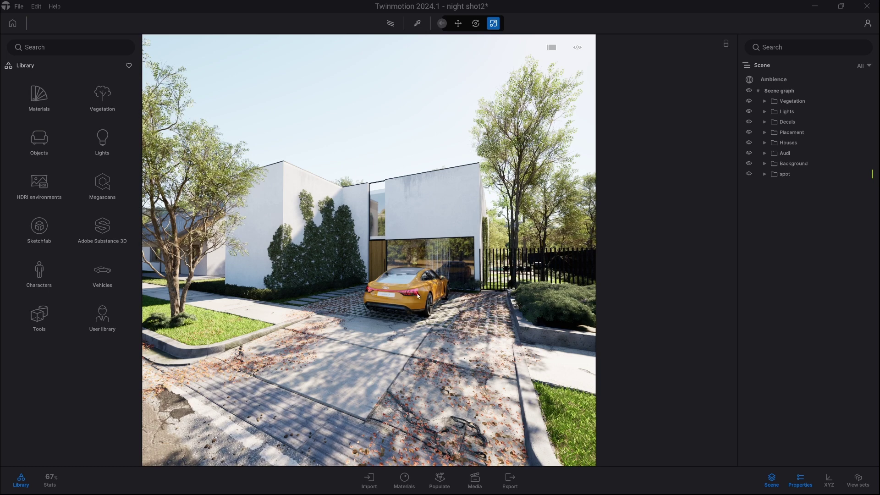
Step: Orbit the view to frame the white house and yellow car along the leafy driveway
drag(446, 297, 477, 298)
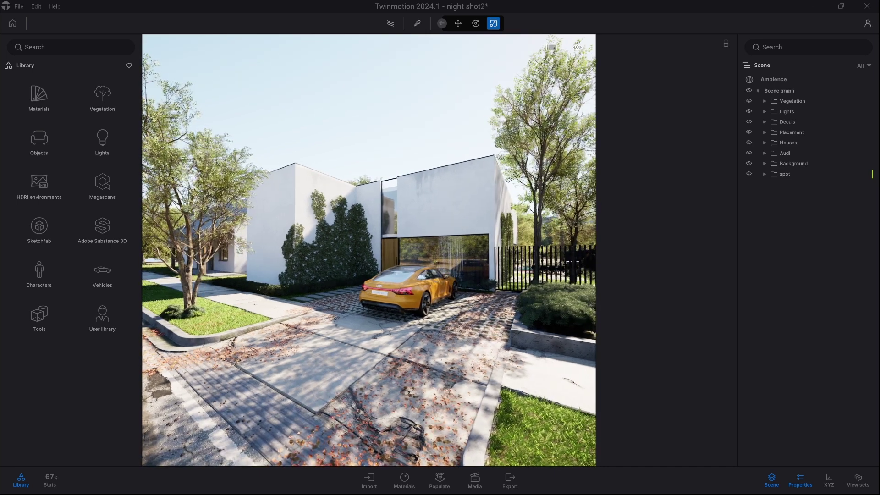
mouse_move(191, 154)
mouse_down()
mouse_move(212, 156)
mouse_move(192, 155)
mouse_up()
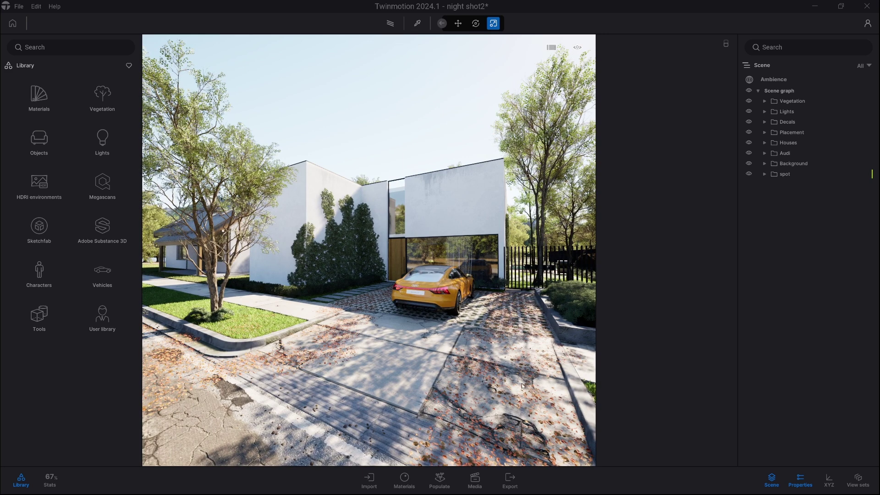
Step: Set the time of day to 16:35 and orbit to a near head-on view of the house
click(768, 80)
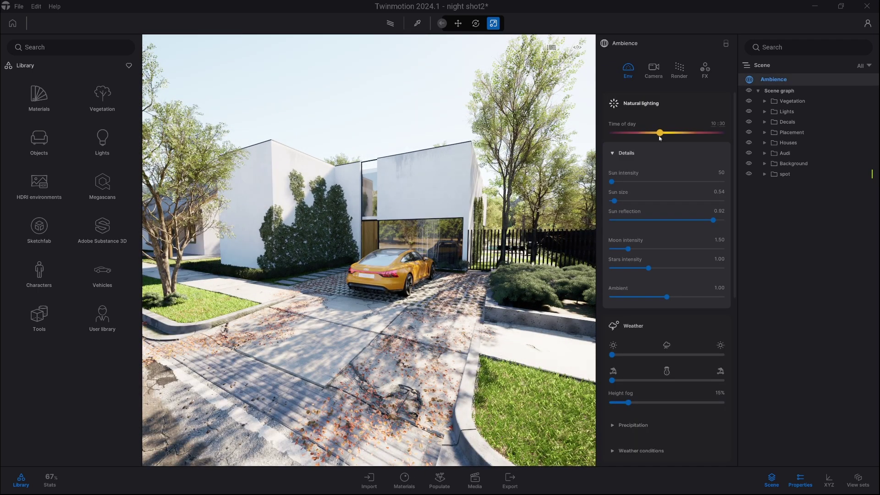
scroll(419, 231, up, 3)
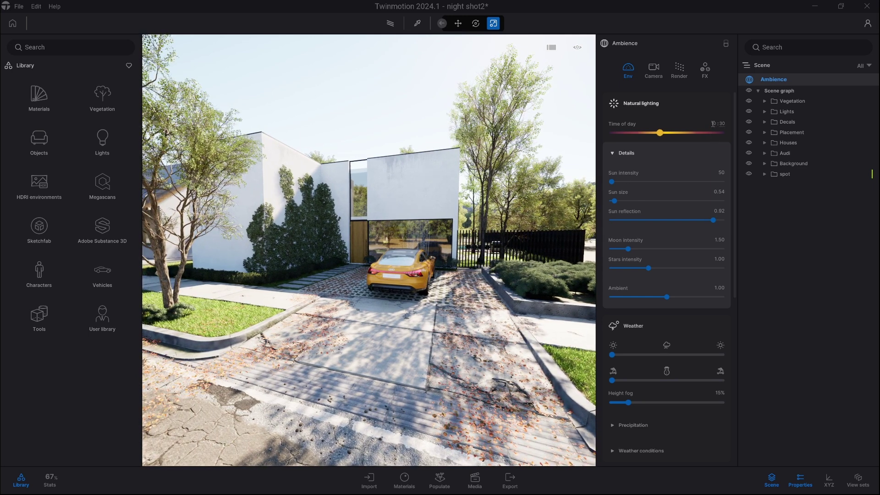
drag(660, 132, 697, 134)
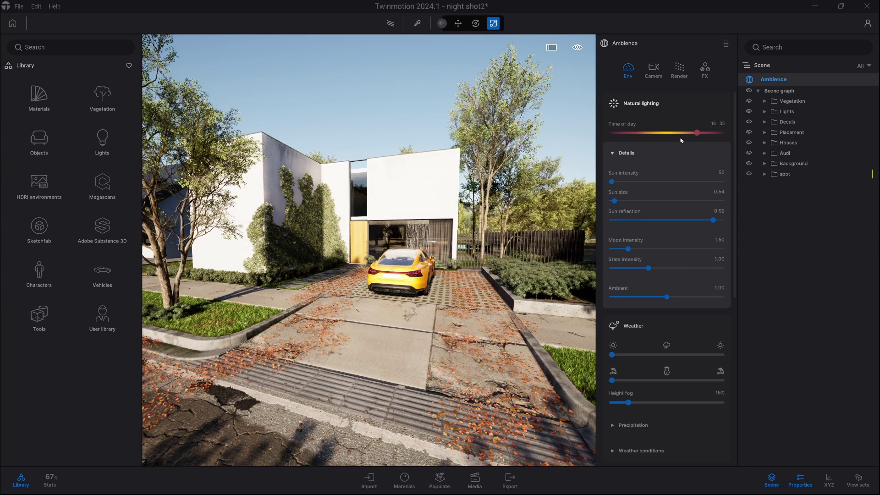
drag(294, 216, 304, 274)
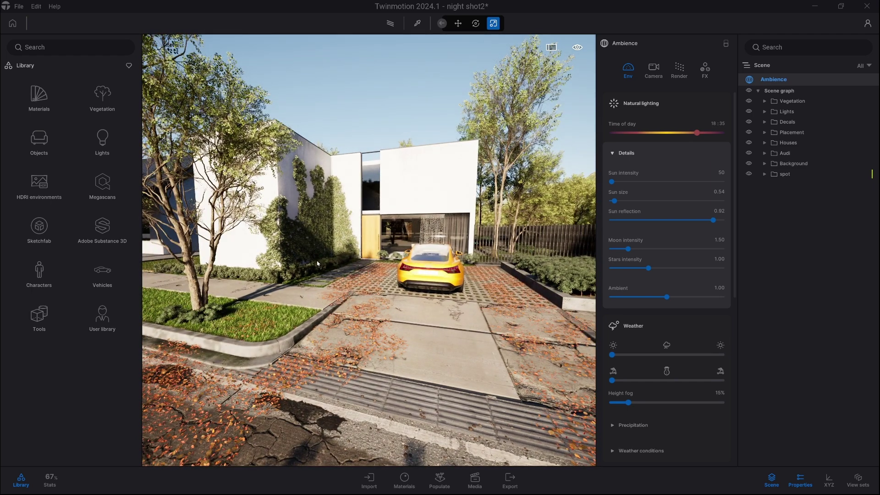
drag(306, 269, 412, 270)
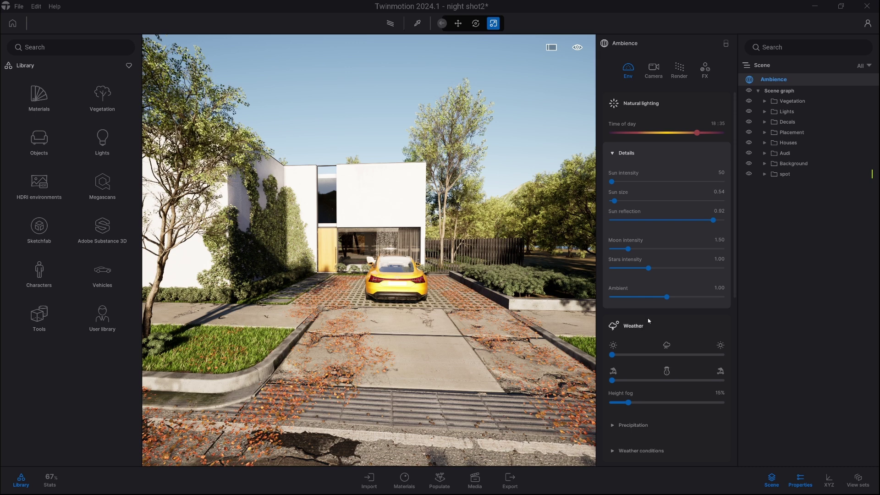
Step: Move the weather season slider toward autumn so the trees turn orange
scroll(641, 319, down, 4)
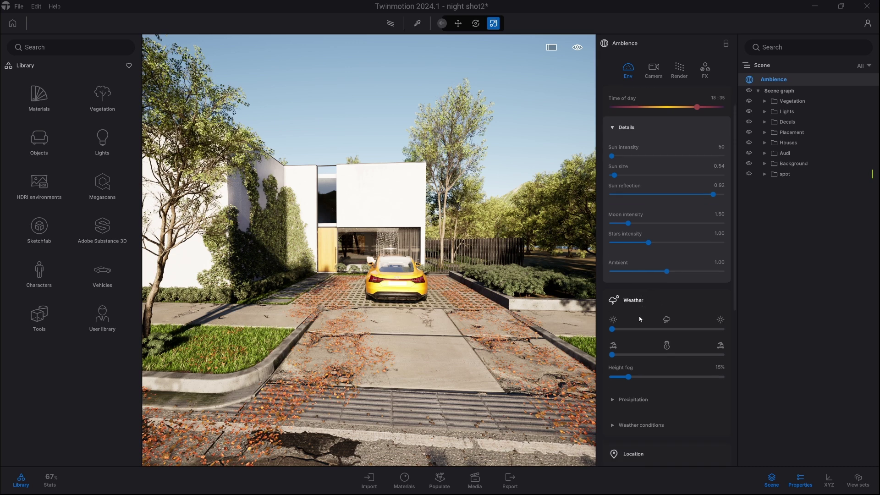
scroll(641, 321, down, 2)
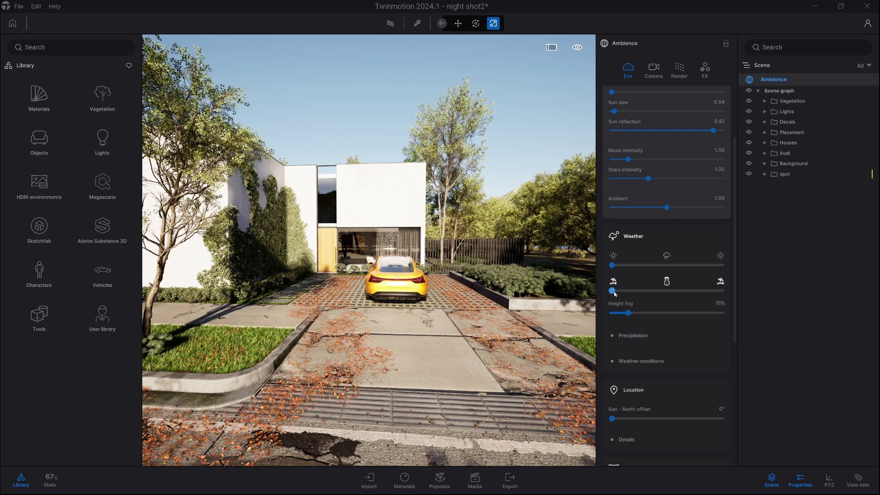
drag(619, 290, 637, 292)
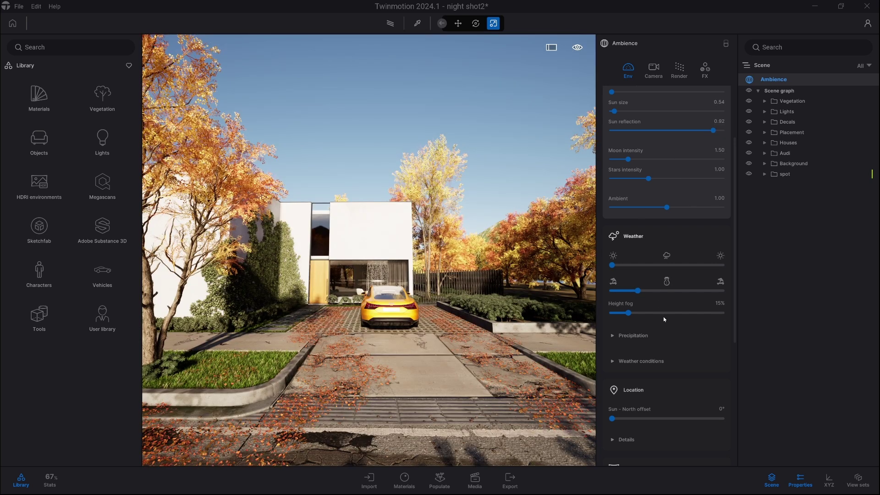
Step: Set the sun's north offset to 290° to shift the shadows
scroll(667, 276, down, 5)
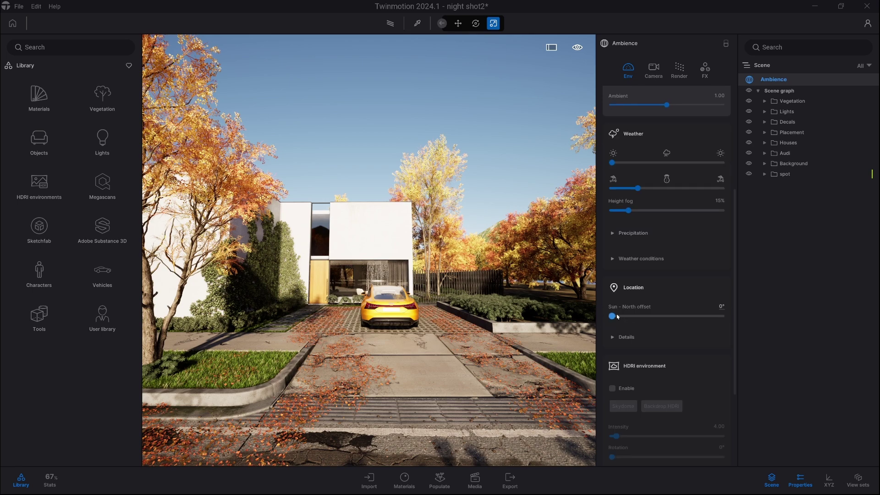
drag(618, 317, 699, 317)
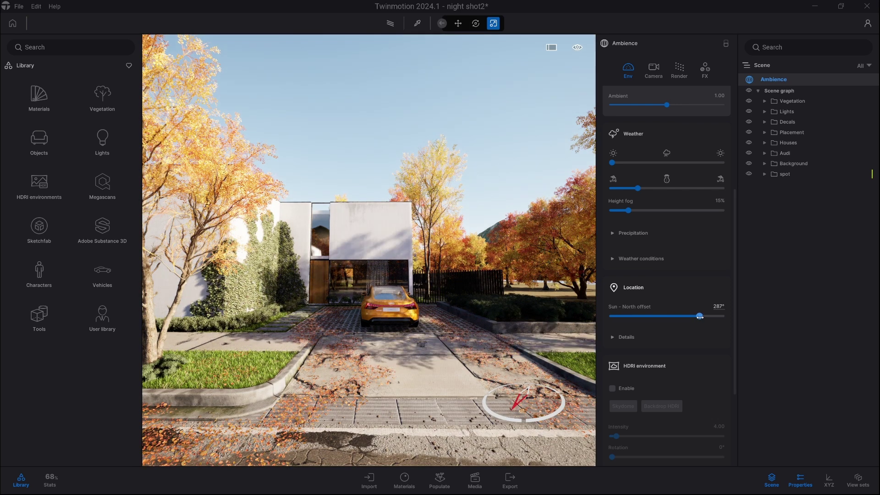
drag(699, 316, 700, 317)
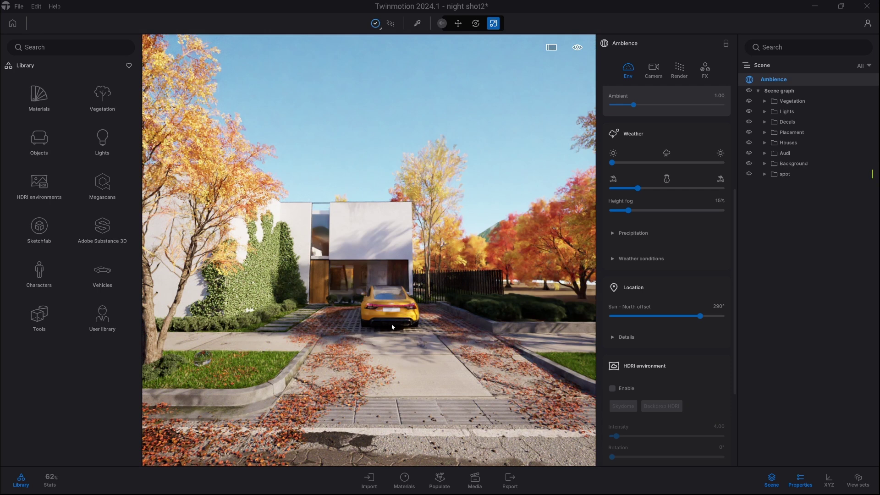
Step: Enable camera local exposure with highlight reduction and shadow boost both at 1.00
scroll(713, 346, down, 5)
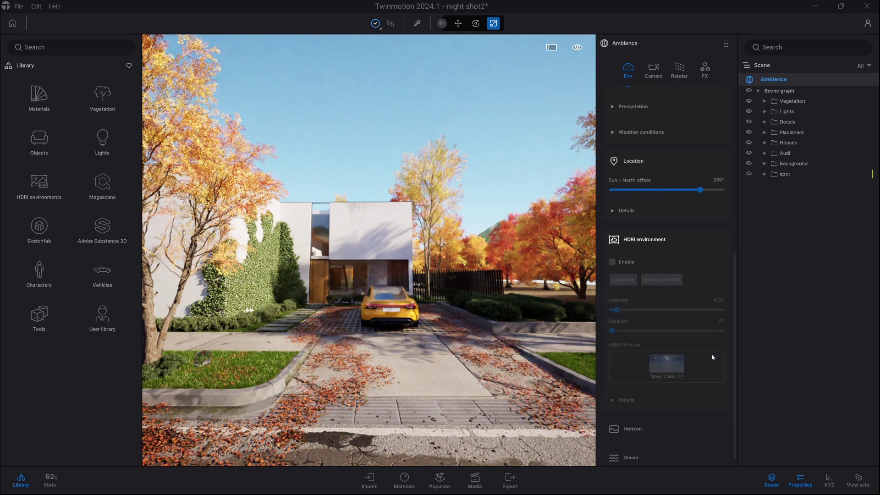
scroll(713, 357, up, 10)
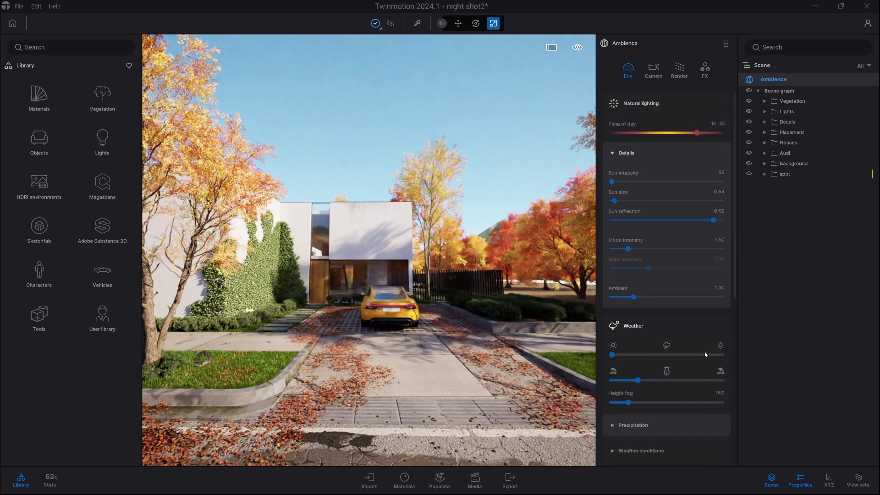
click(654, 72)
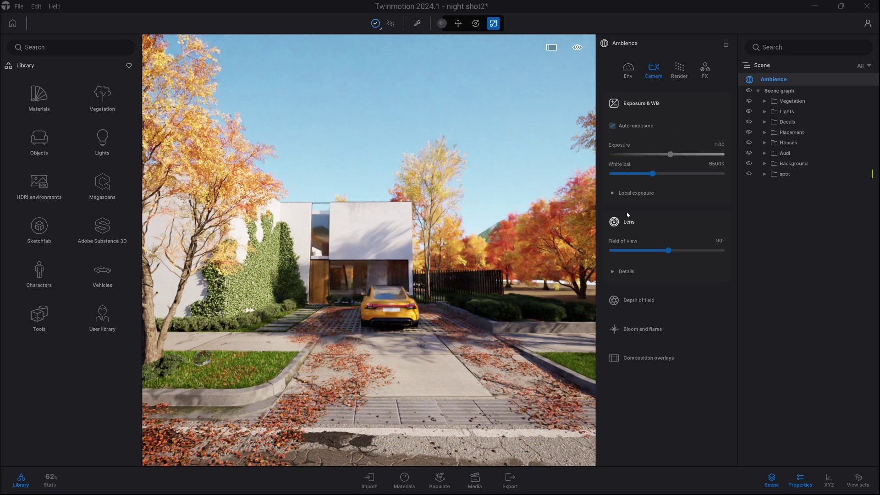
click(613, 193)
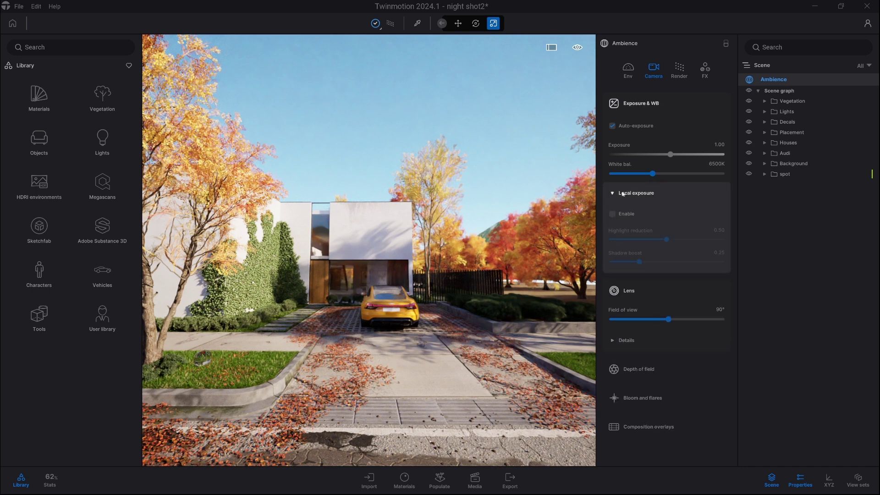
click(613, 215)
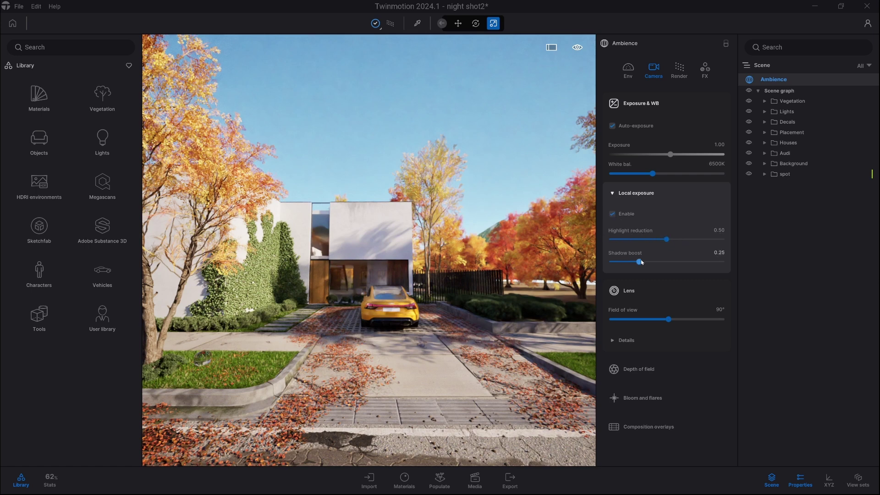
drag(669, 237, 729, 243)
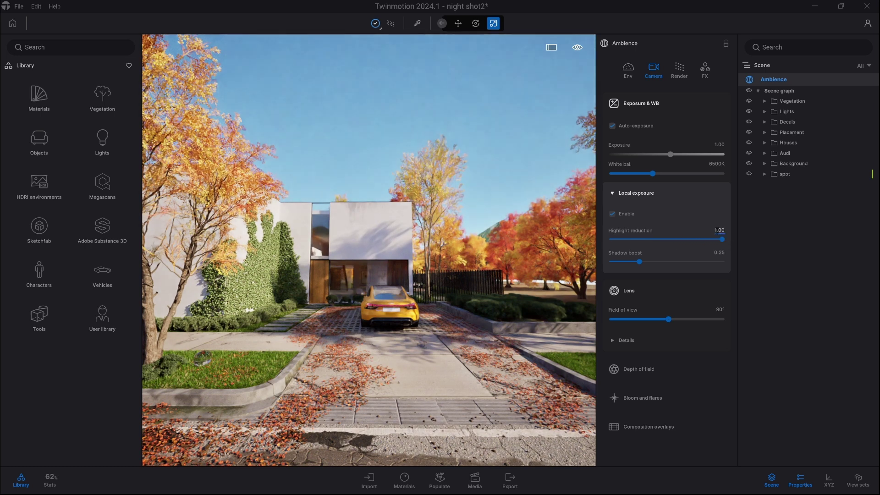
drag(640, 262, 743, 260)
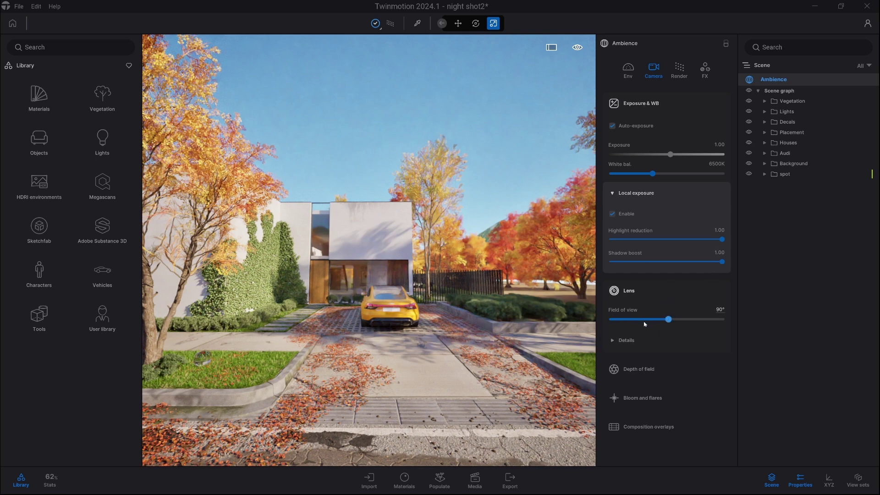
click(720, 310)
Step: Set the field of view to 45° and reposition the camera to frame the whole house
text(45)
key(Return)
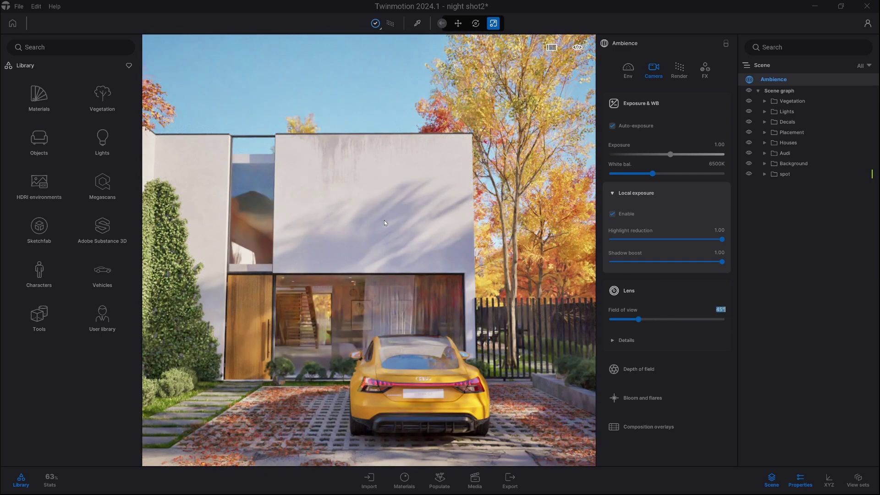
drag(414, 249, 736, 318)
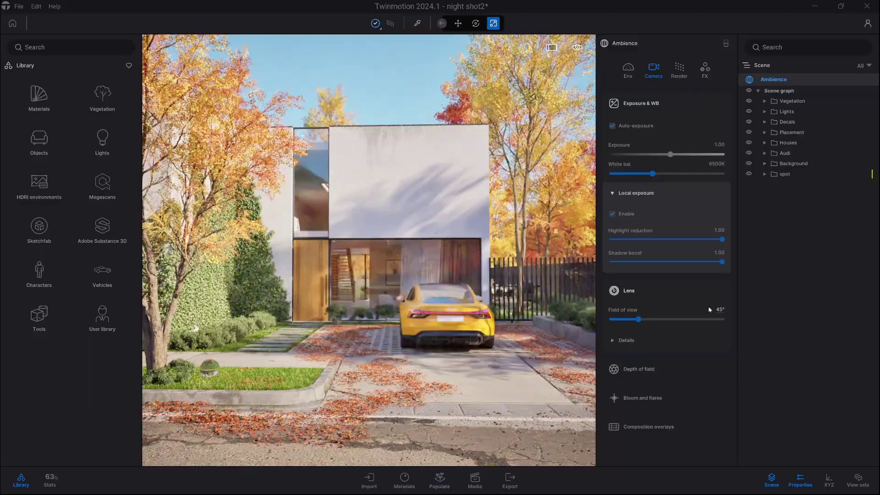
drag(362, 243, 380, 280)
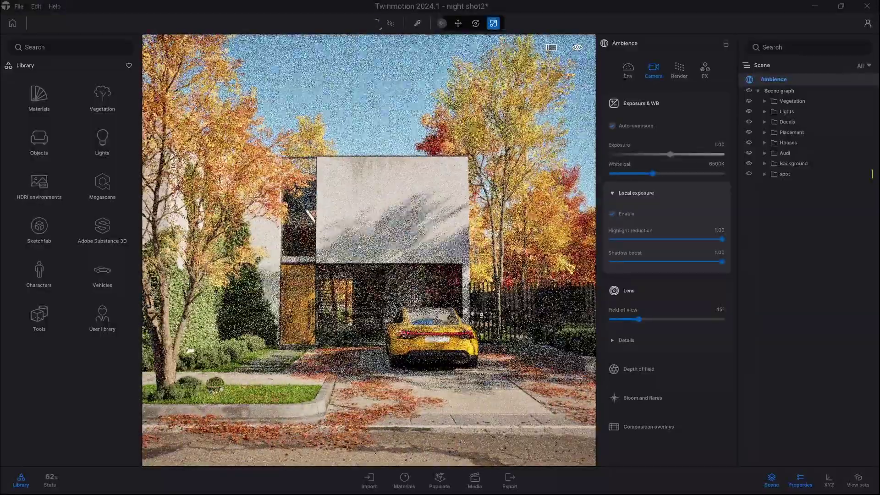
Step: Set the lens detail sharpness to 10%
click(626, 341)
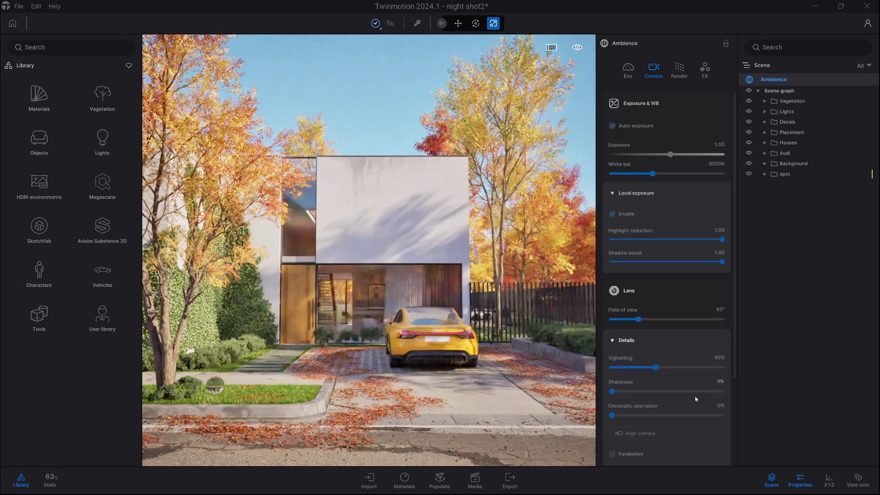
text(1)
key(Return)
Step: Turn on parallelism and align the camera square to the house's front wall
scroll(691, 414, down, 3)
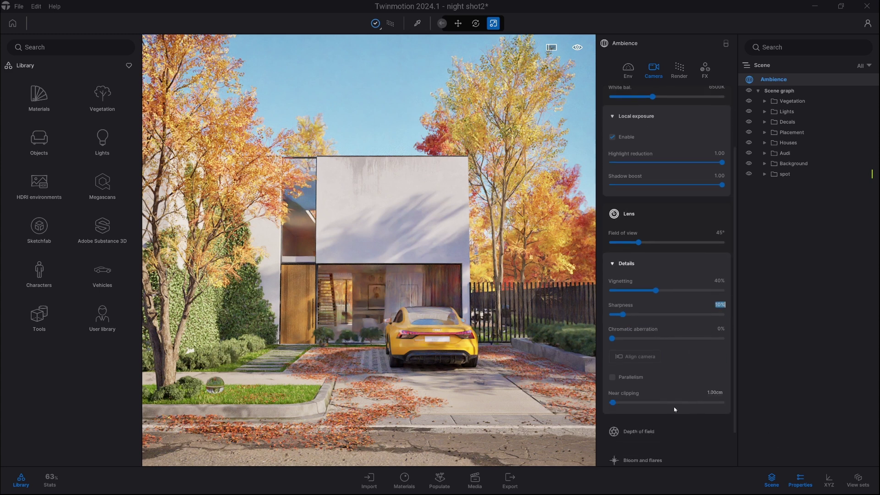
click(612, 377)
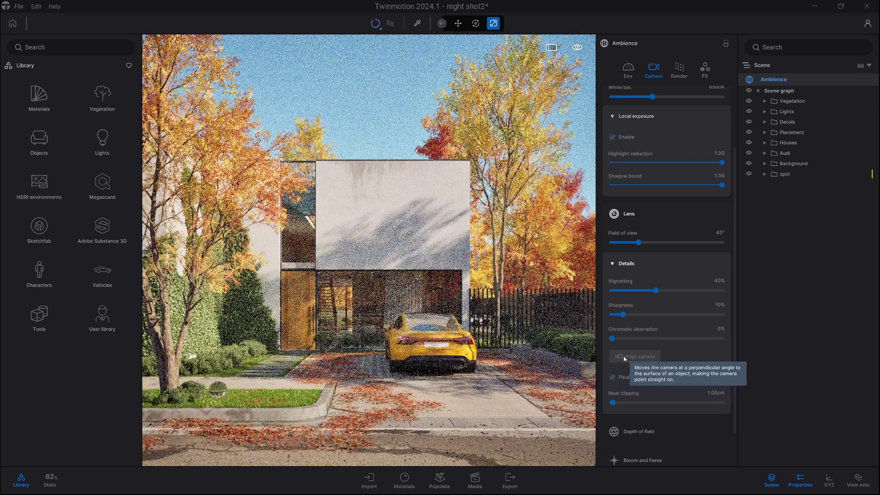
click(634, 356)
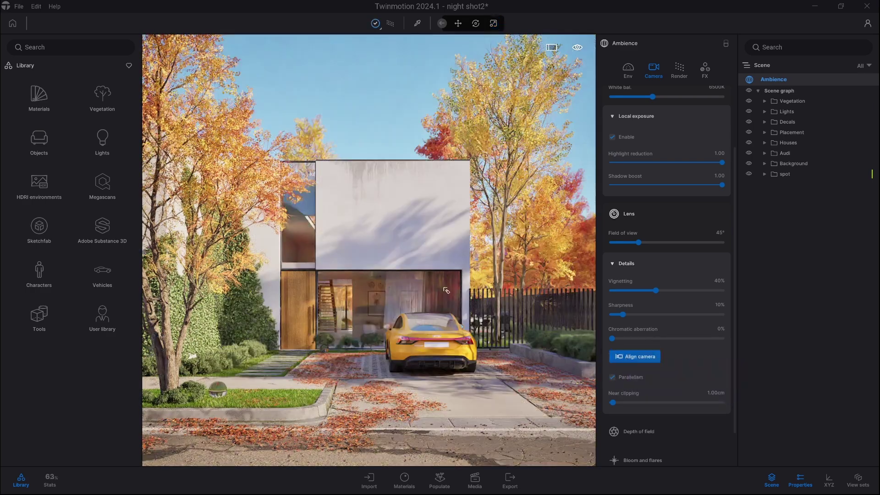
click(338, 257)
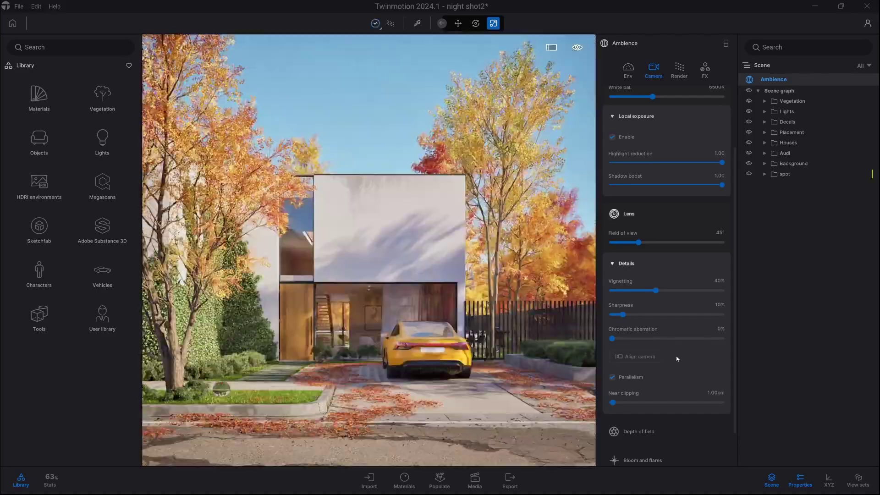
Step: Enable depth of field on the camera
scroll(646, 403, down, 2)
click(638, 393)
click(613, 410)
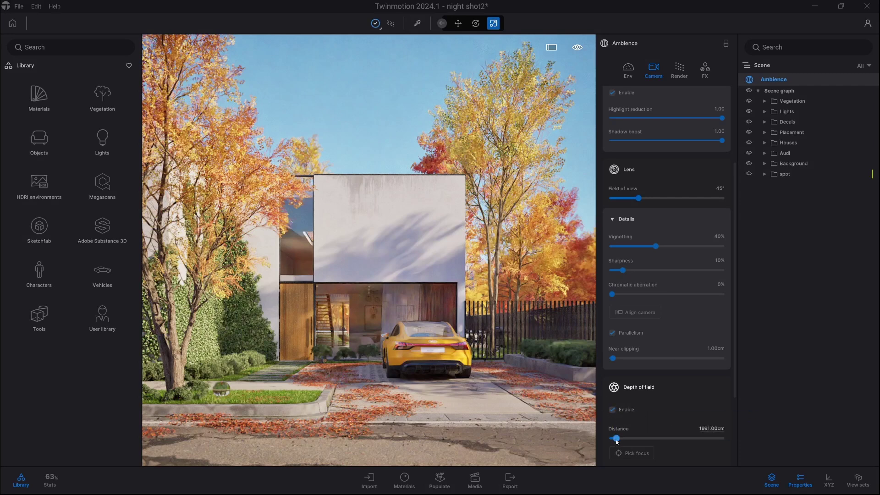
Step: Pick the depth-of-field focus point in the scene, giving a 1912.61 cm focus distance
scroll(651, 407, down, 3)
click(635, 388)
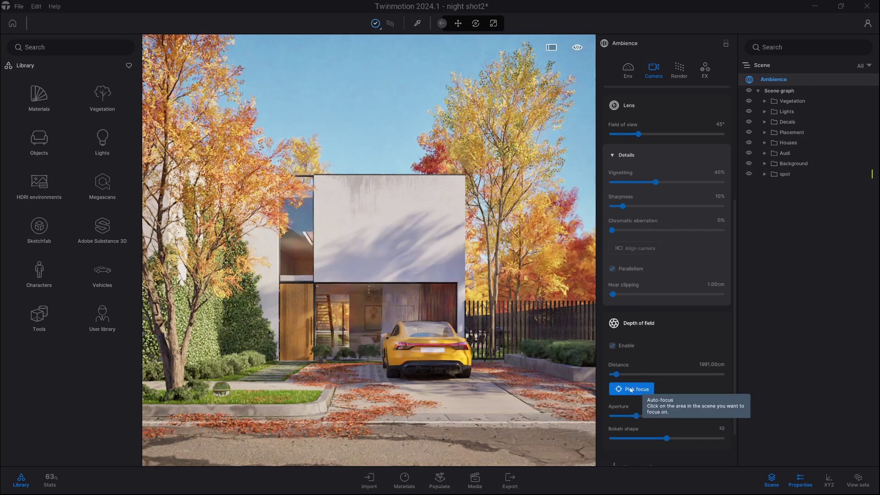
click(348, 269)
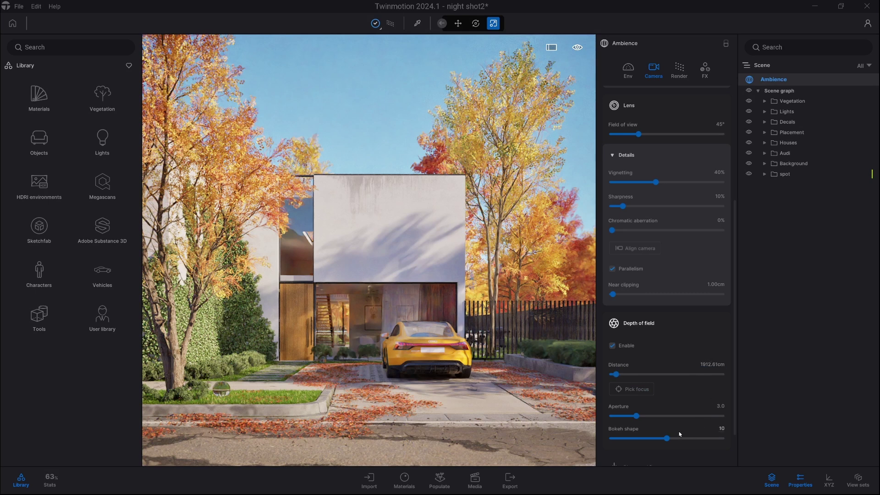
scroll(679, 433, down, 1)
scroll(677, 406, up, 3)
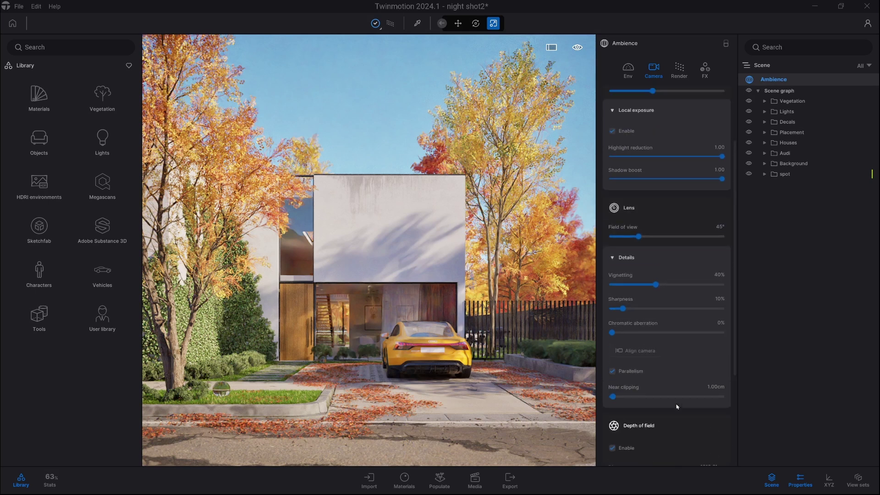
scroll(677, 407, up, 2)
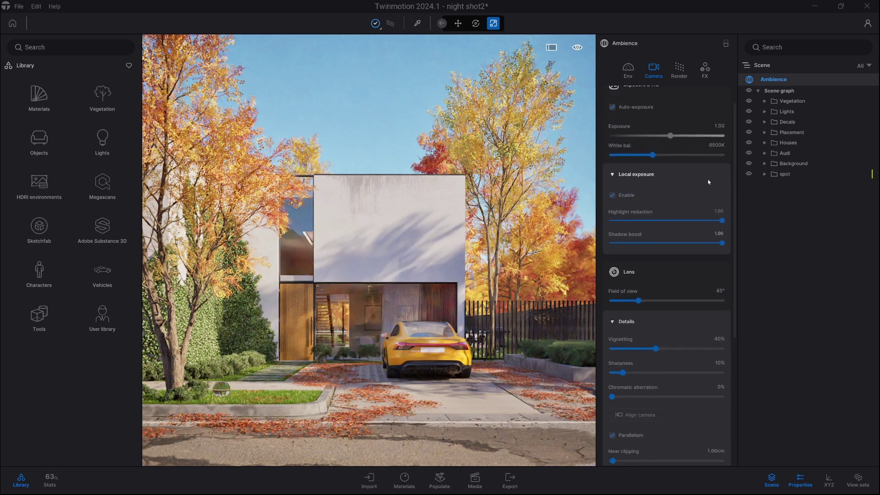
Step: Grade the shot to 75% contrast and 40% saturation, then add image shot Image14
click(704, 70)
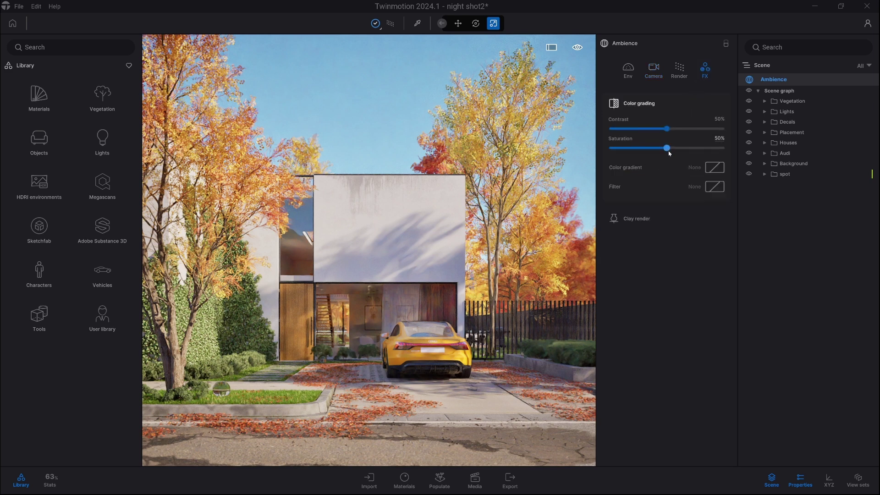
click(720, 119)
text(75)
key(Return)
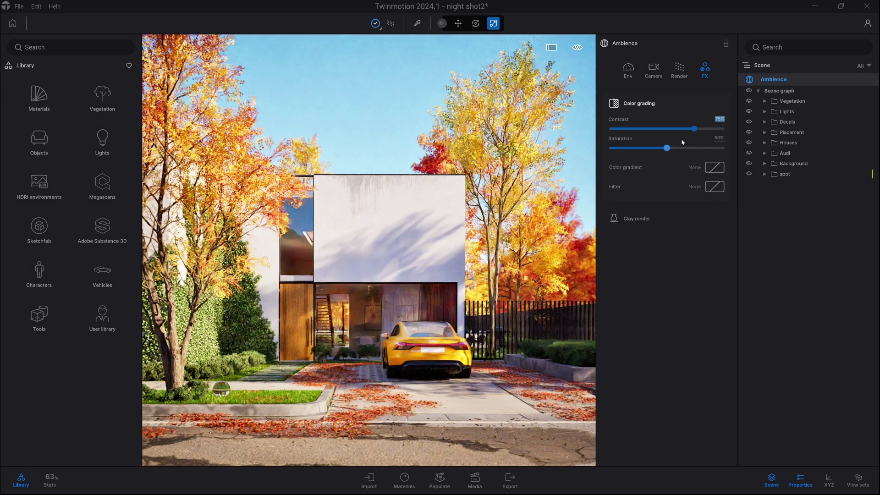
click(721, 138)
click(720, 138)
text(40)
key(Return)
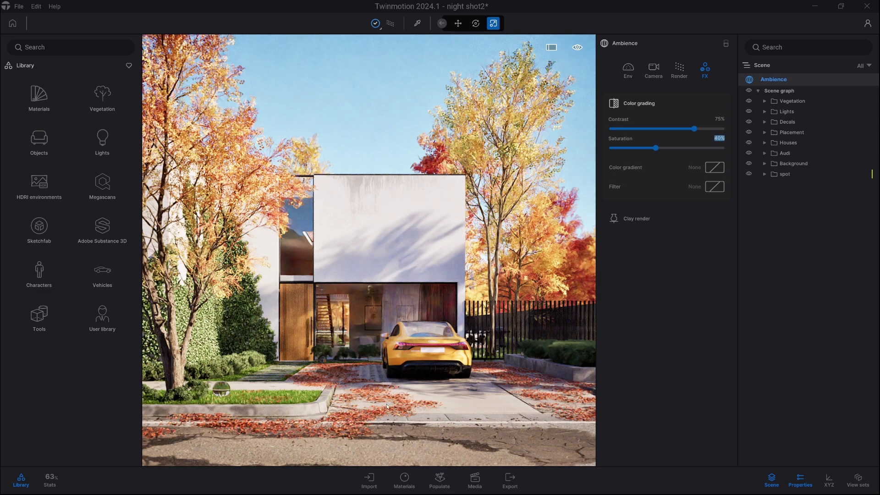
click(477, 485)
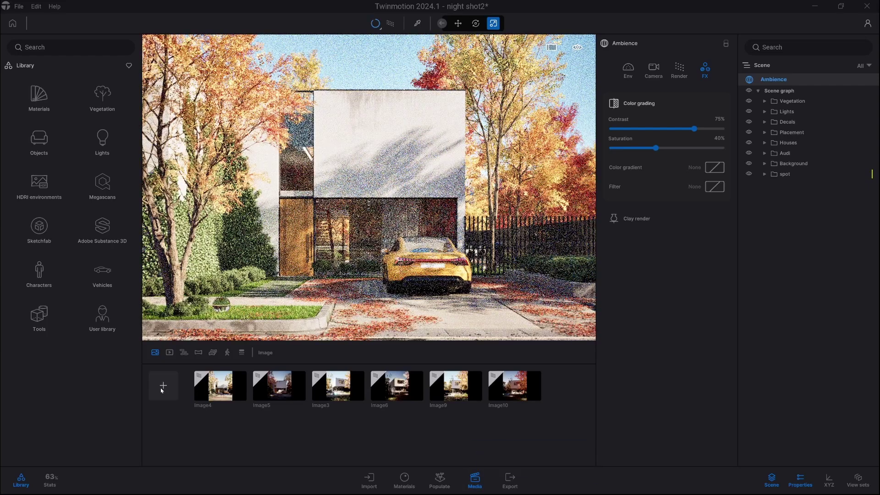
click(162, 387)
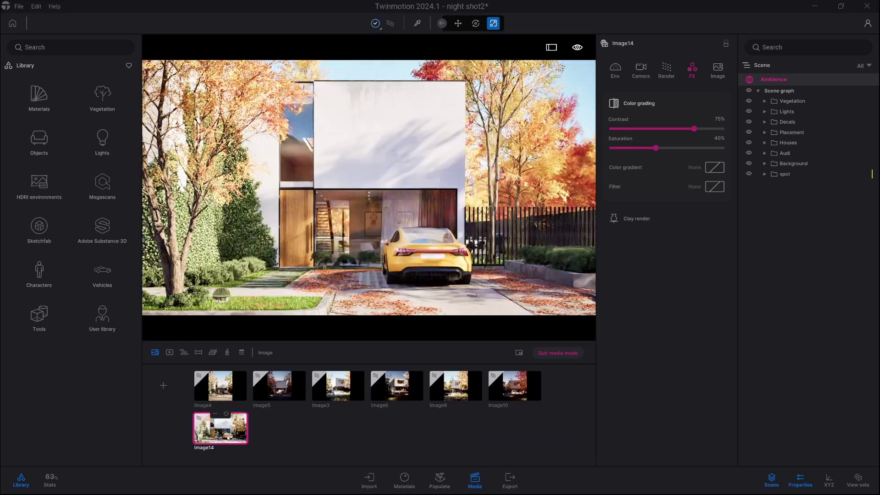
Step: Give Image14 a custom 1500 × 2000 portrait size and dolly the camera closer
click(718, 68)
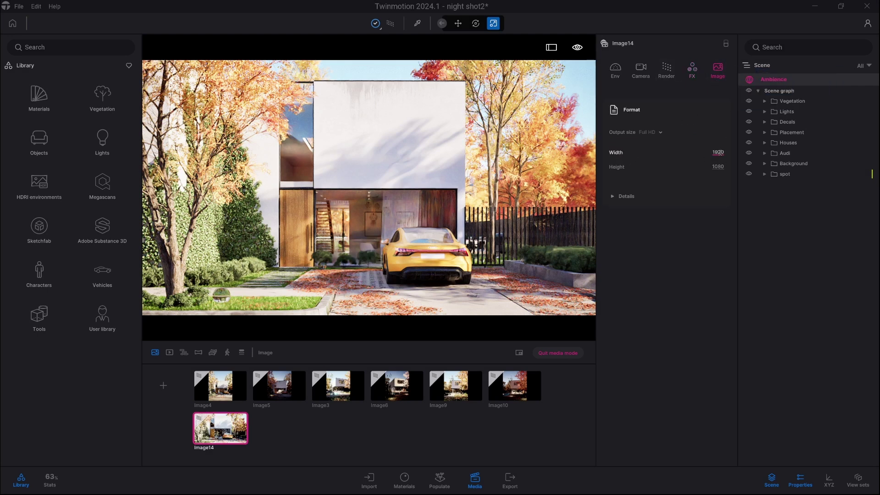
text(1500)
key(Return)
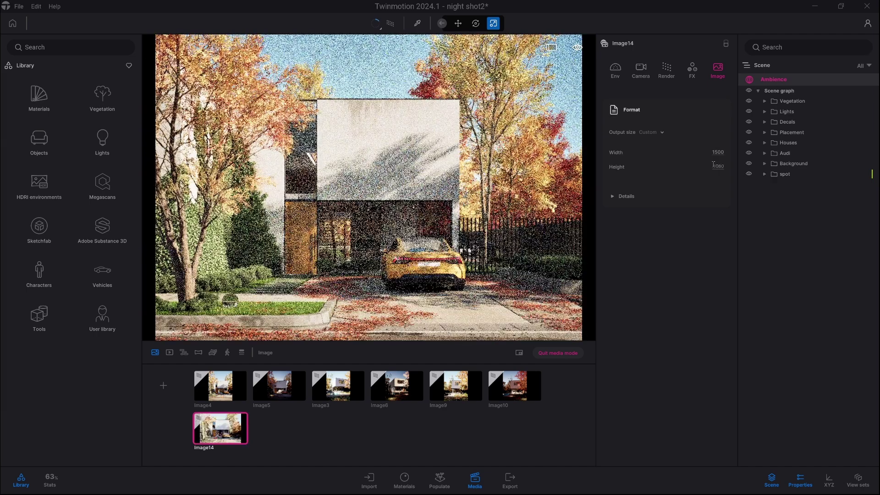
click(713, 166)
text(20)
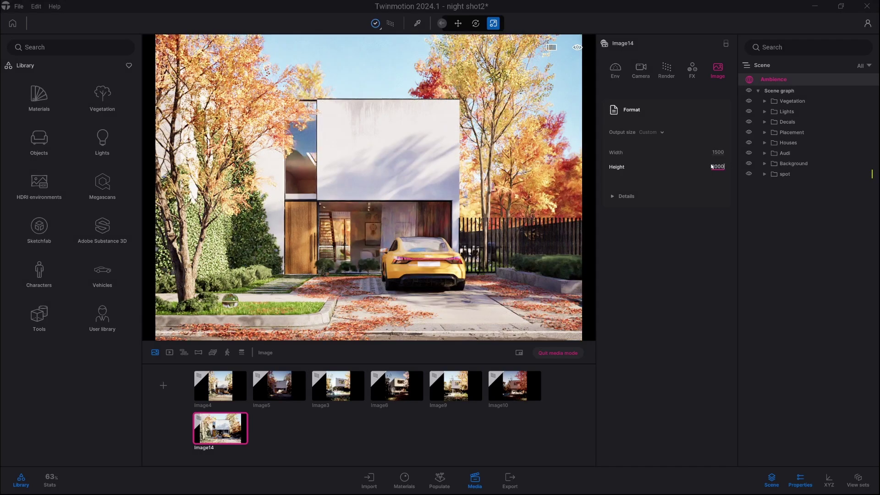
text(00)
key(Return)
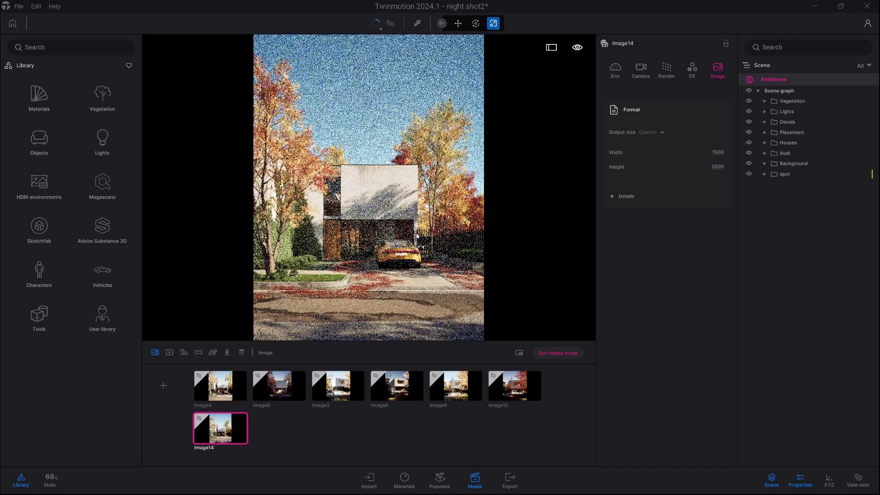
scroll(417, 237, up, 2)
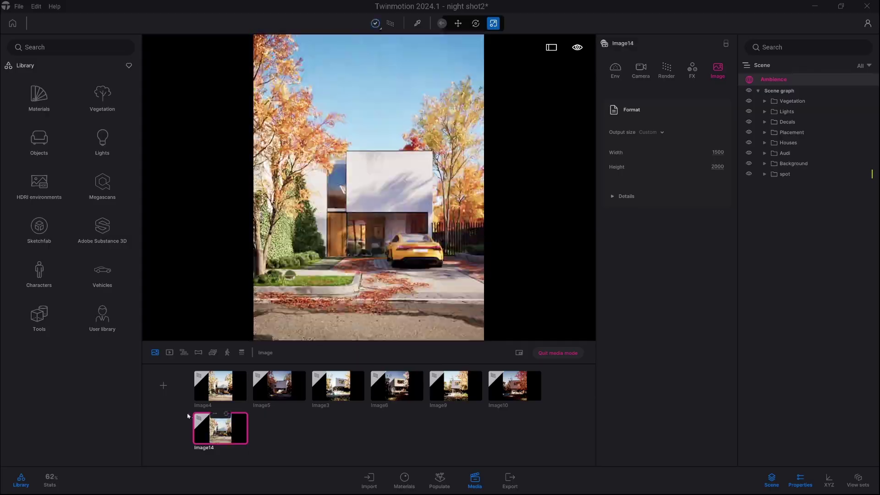
Step: Add image shot Image15 and move its time of day to about 21:02
click(163, 387)
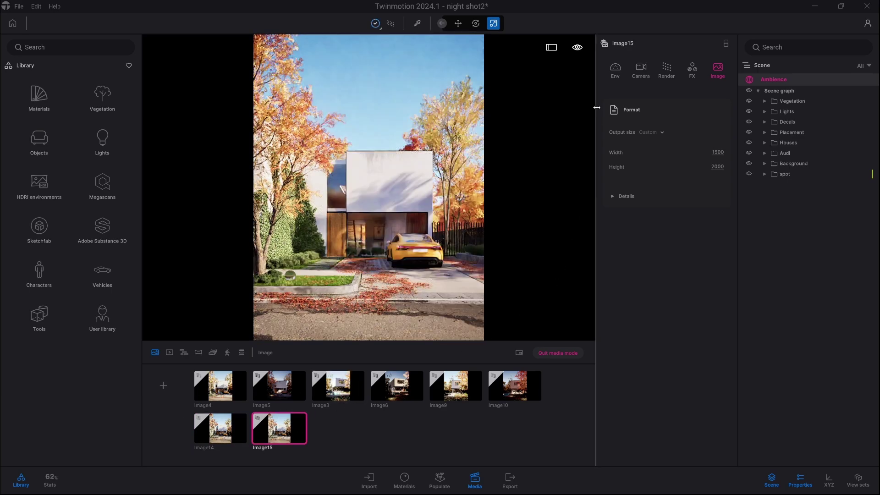
click(616, 72)
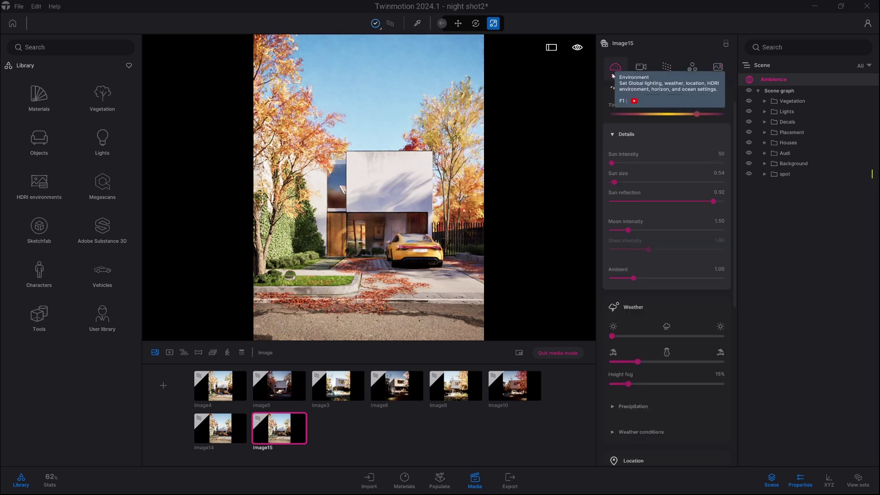
scroll(662, 160, up, 1)
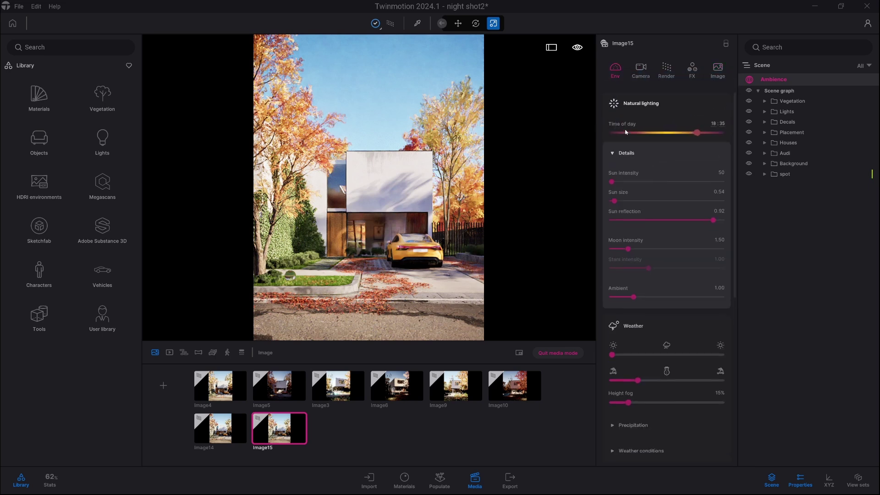
drag(697, 133, 708, 132)
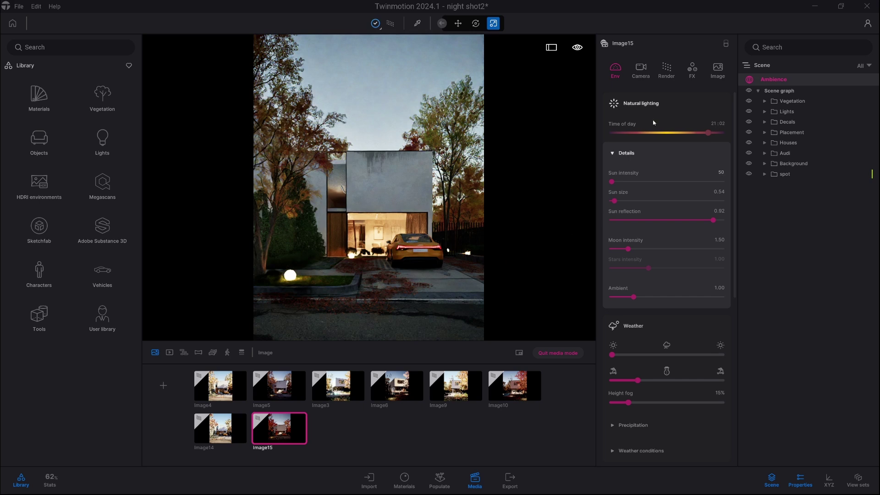
Step: Lower Image15's camera white balance to 5000K
click(641, 71)
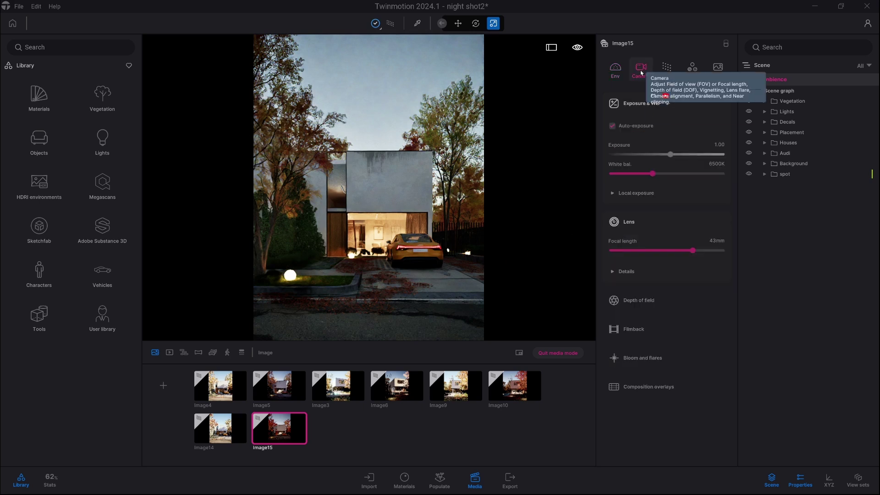
click(714, 165)
text(5500)
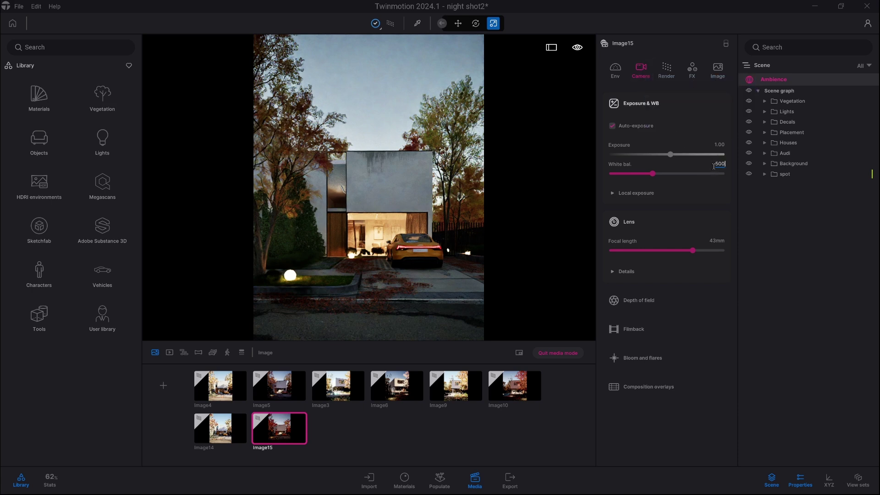
key(Return)
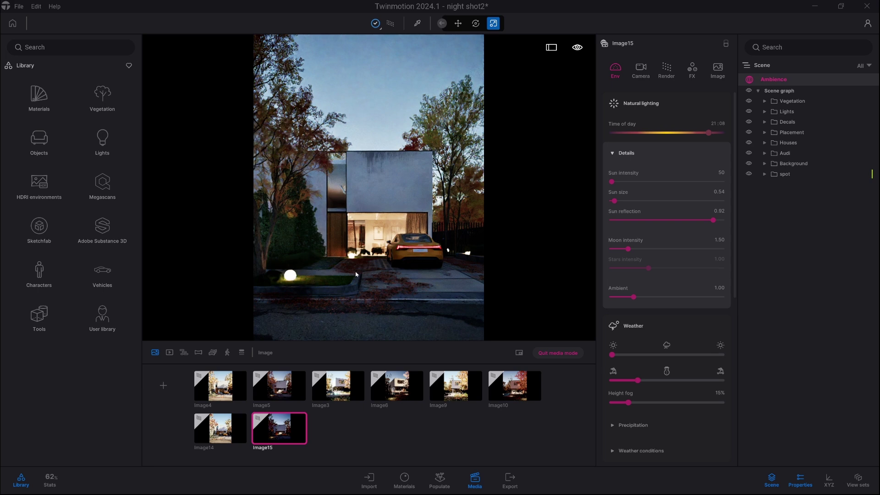
Step: From the Image14 view, fly toward the front lawn and select the glass sphere lamp
click(229, 441)
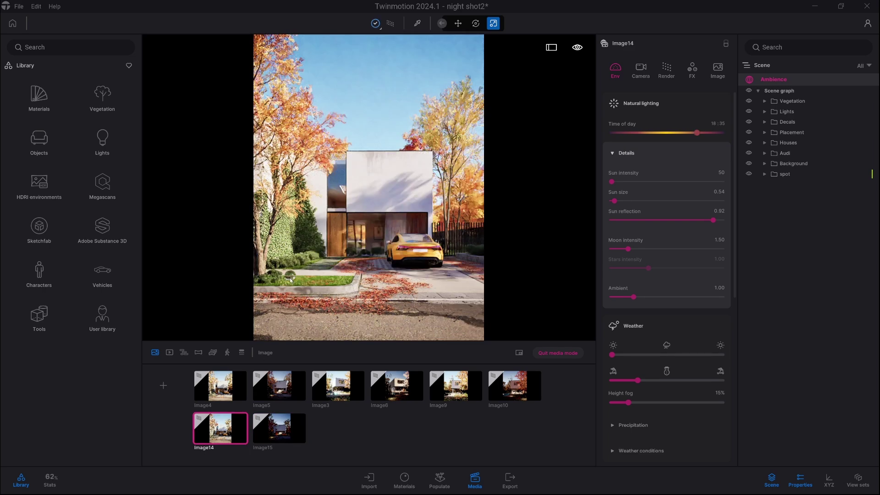
key(Up)
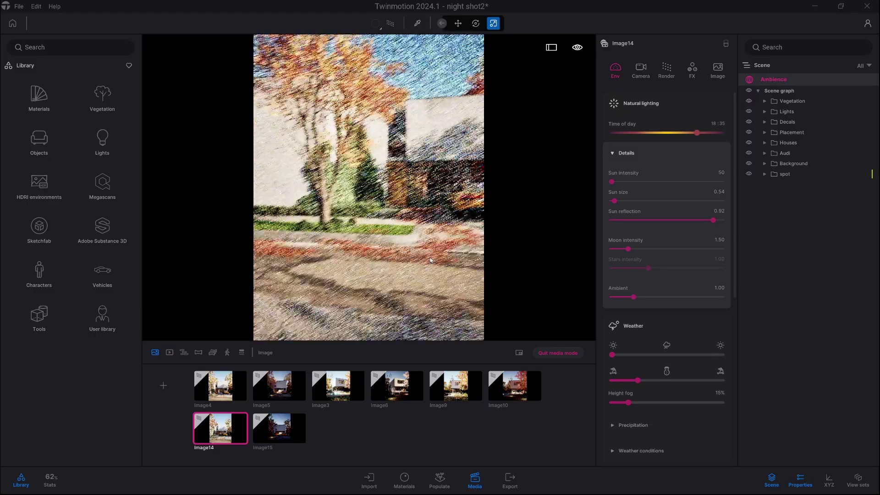
key(Right)
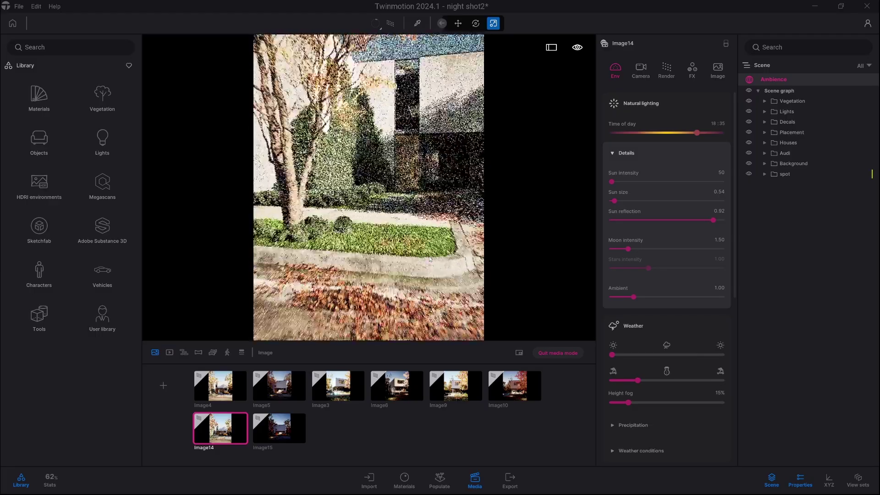
click(329, 247)
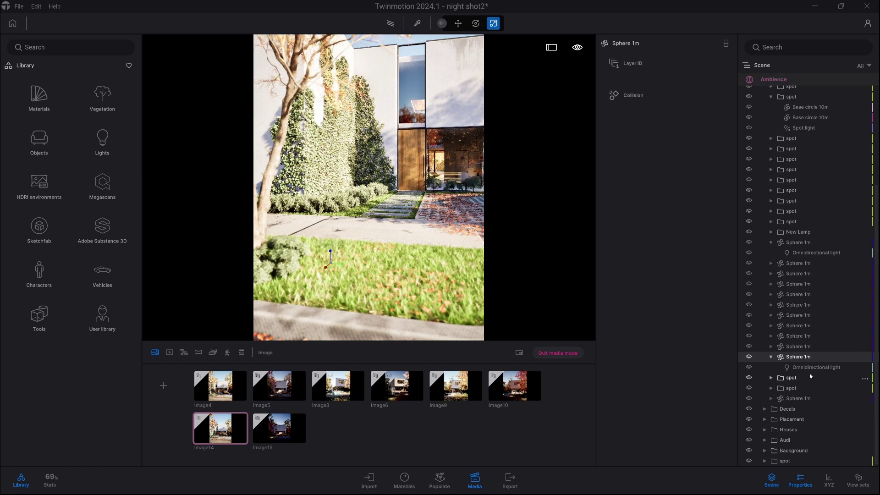
Step: Keep the sphere's omnidirectional light at 3.00 lm and 500 cm attenuation, then show Image14
click(806, 369)
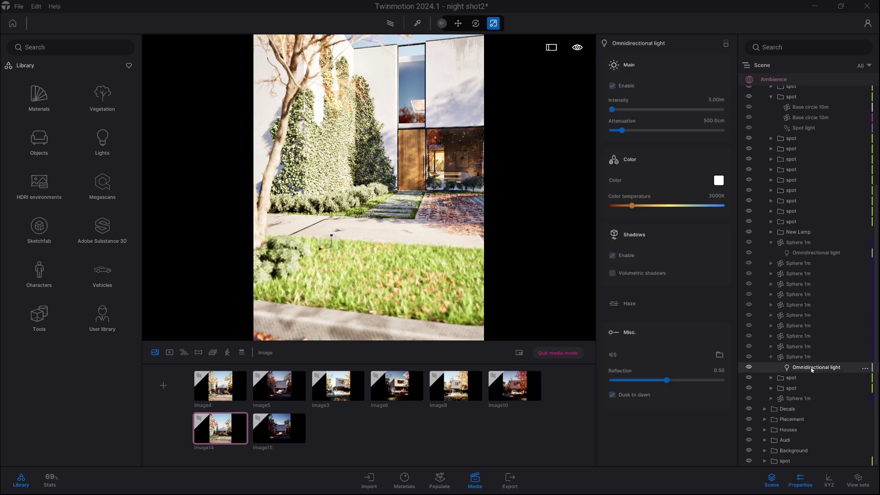
click(718, 99)
click(712, 121)
click(390, 23)
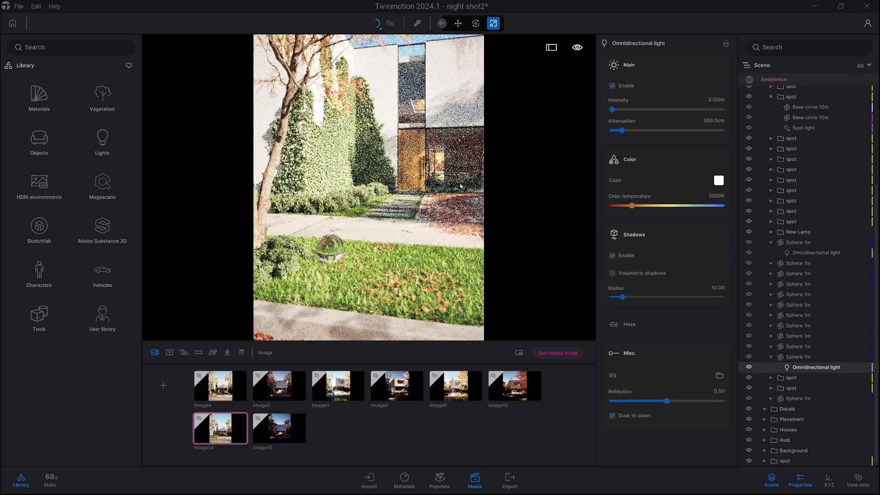
click(781, 79)
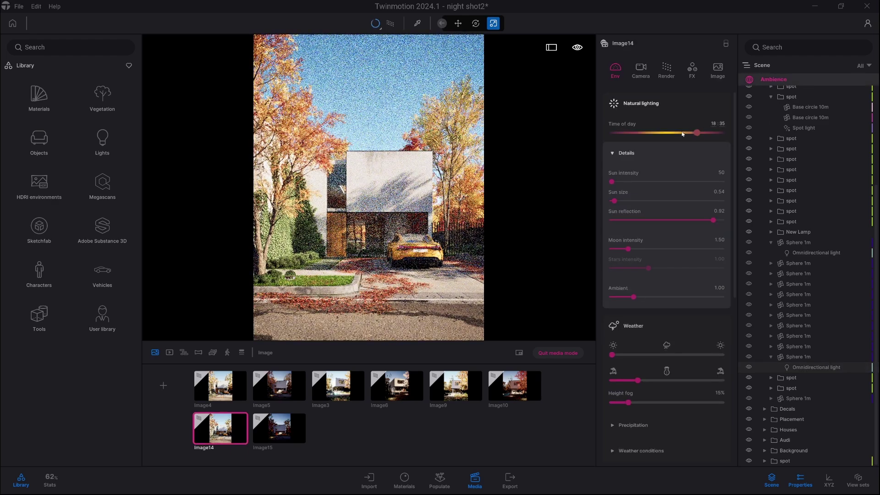
Step: Set the time of day to 21:02 and turn the camera into the lit living room
drag(699, 134, 703, 133)
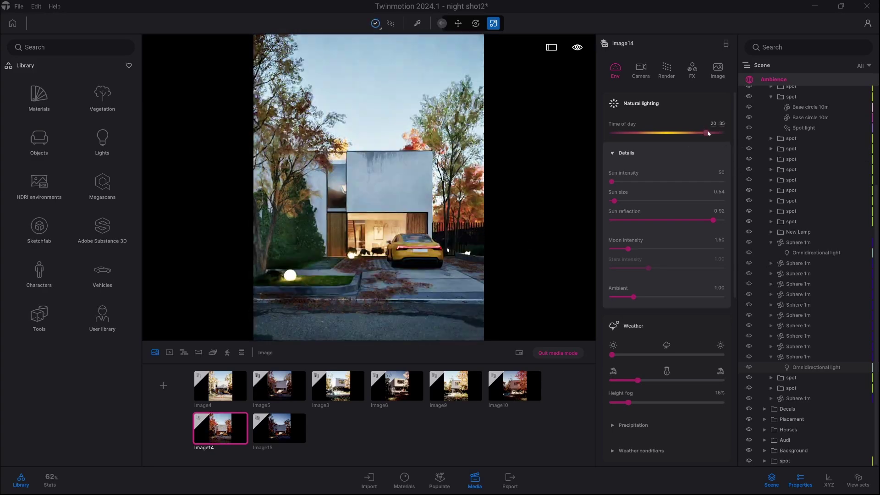
drag(708, 135, 707, 133)
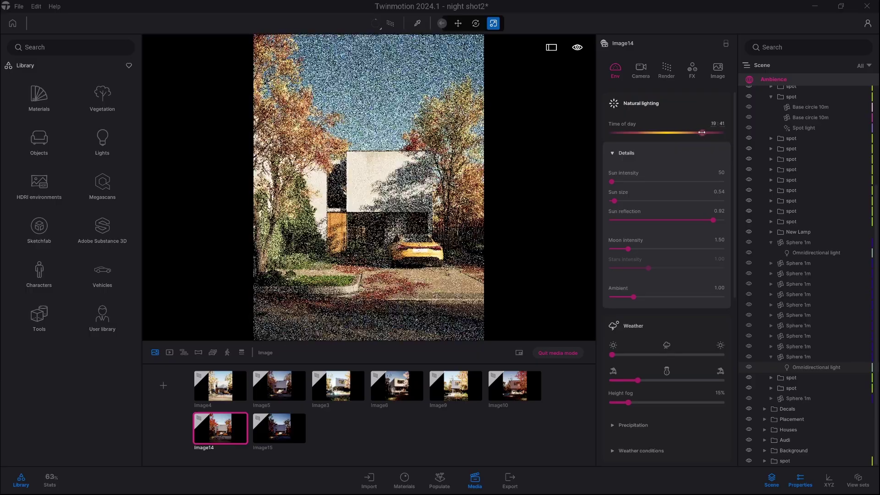
drag(701, 133, 696, 132)
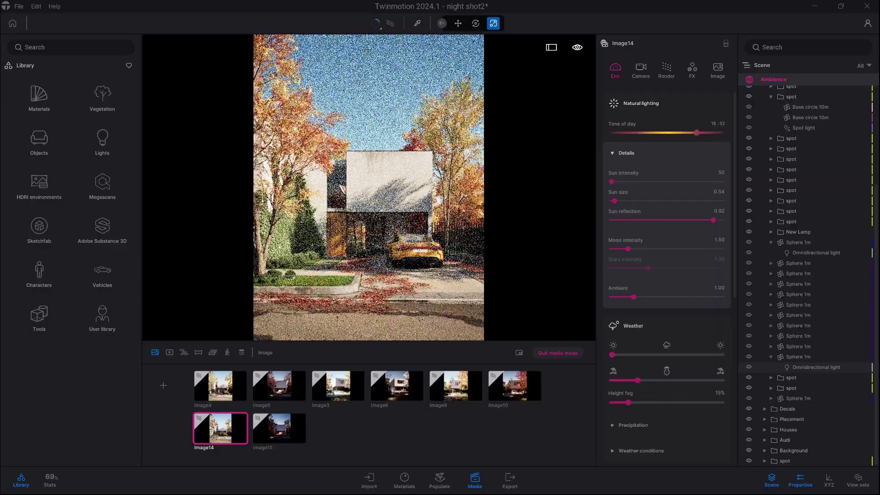
scroll(380, 263, up, 5)
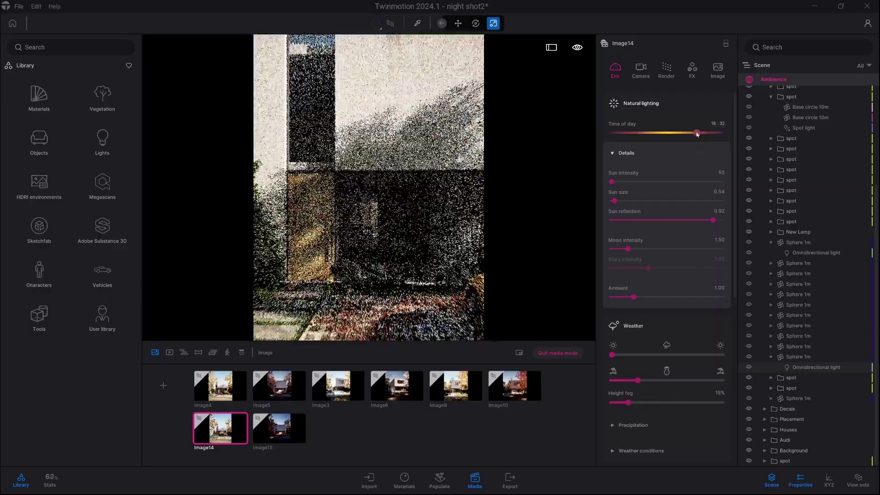
drag(705, 132, 708, 132)
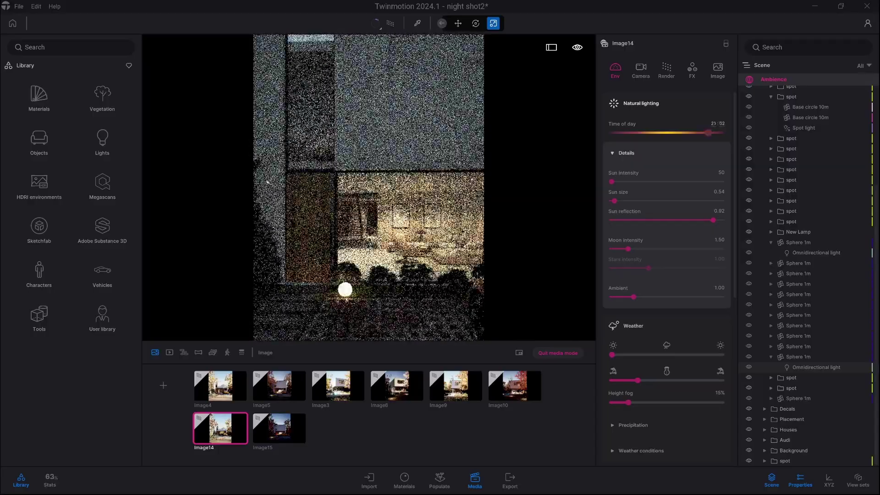
drag(367, 174, 367, 191)
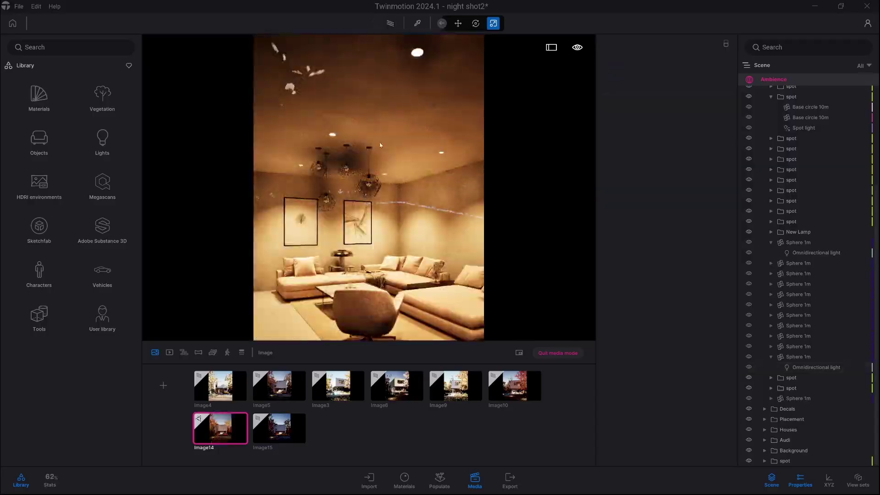
Step: Keep the interior spot light at 33 lm, 400 cm attenuation and 111° cone, then show Image15
click(788, 205)
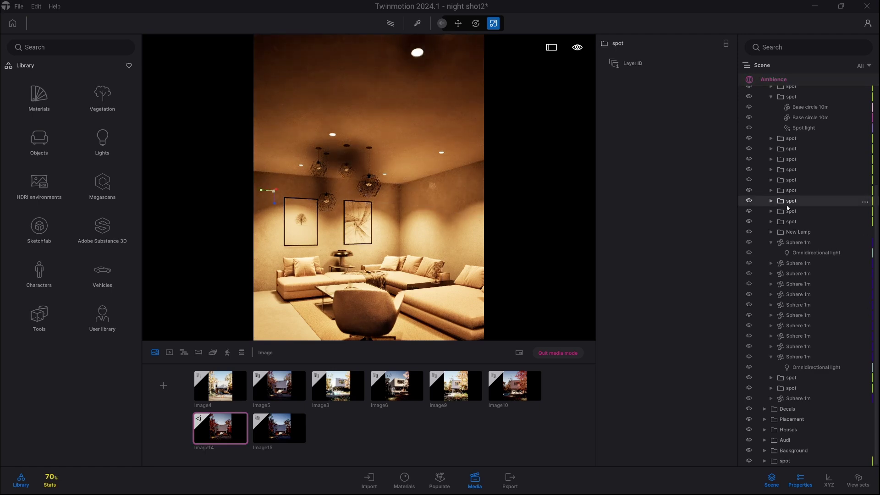
click(772, 201)
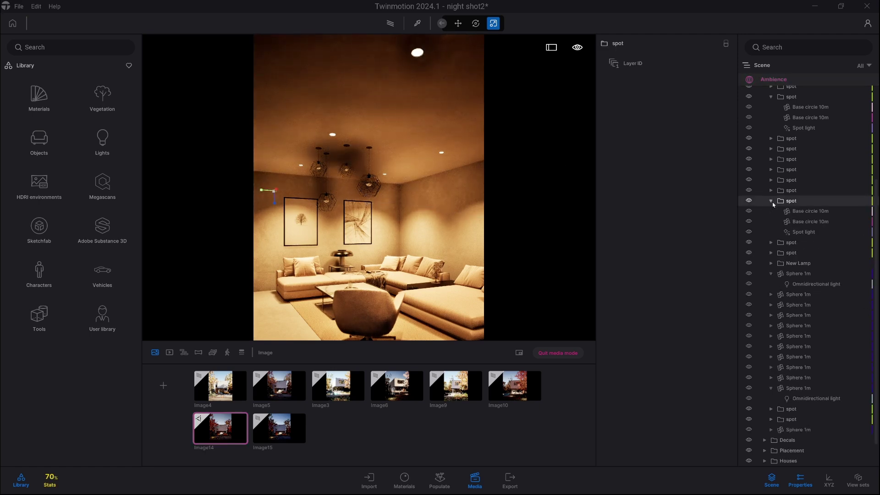
click(809, 233)
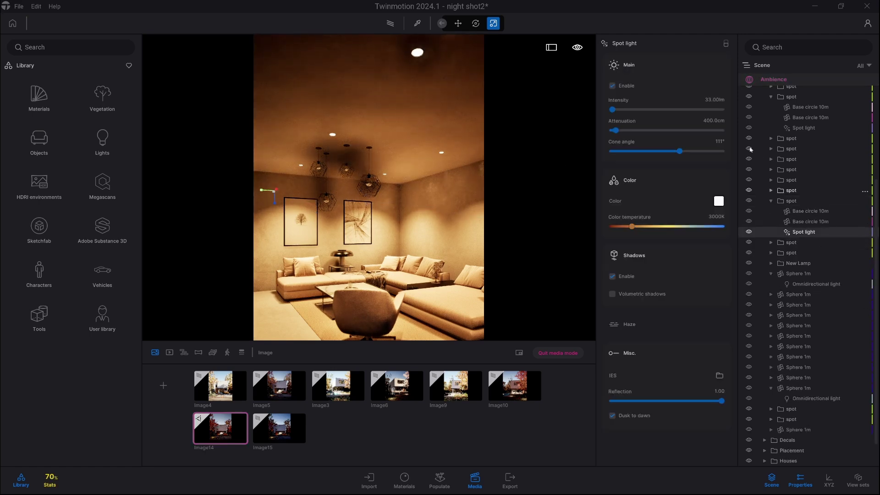
click(710, 99)
key(Tab)
key(Tab)
click(724, 142)
key(Return)
key(Down)
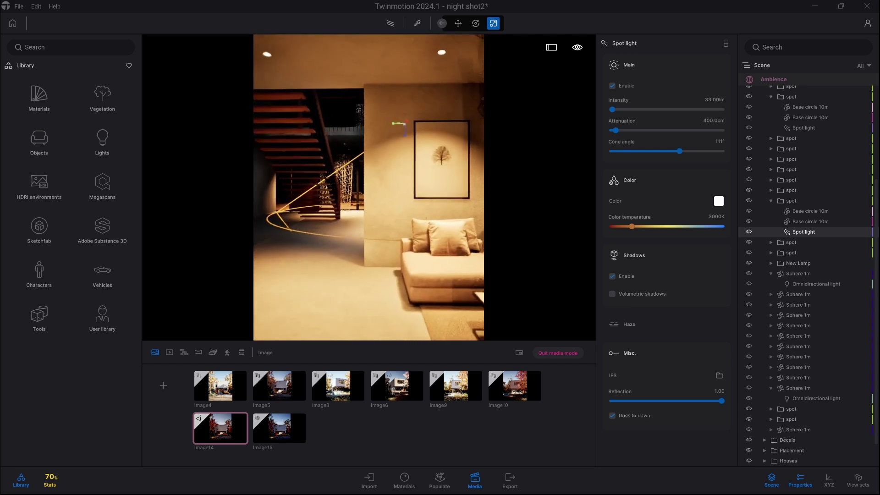
click(279, 429)
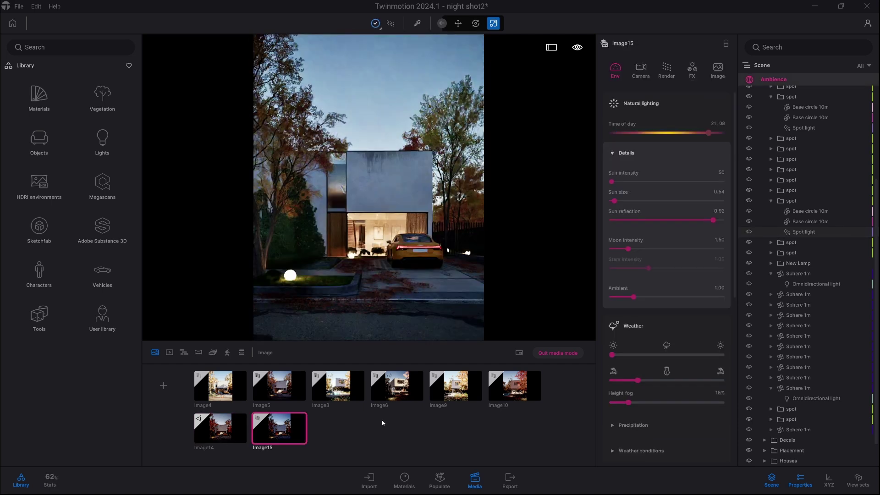
Step: Review the Image6, Image3 and Image9 shots, ending on the Image10 night view
click(396, 395)
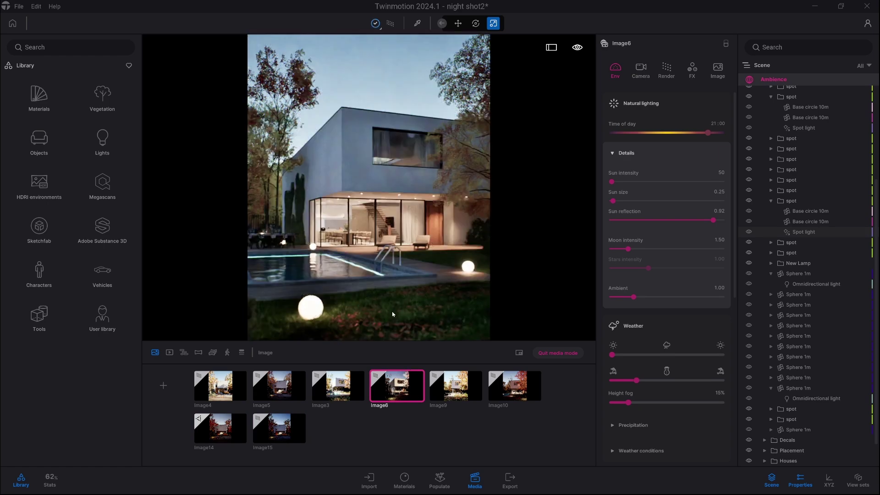
click(343, 393)
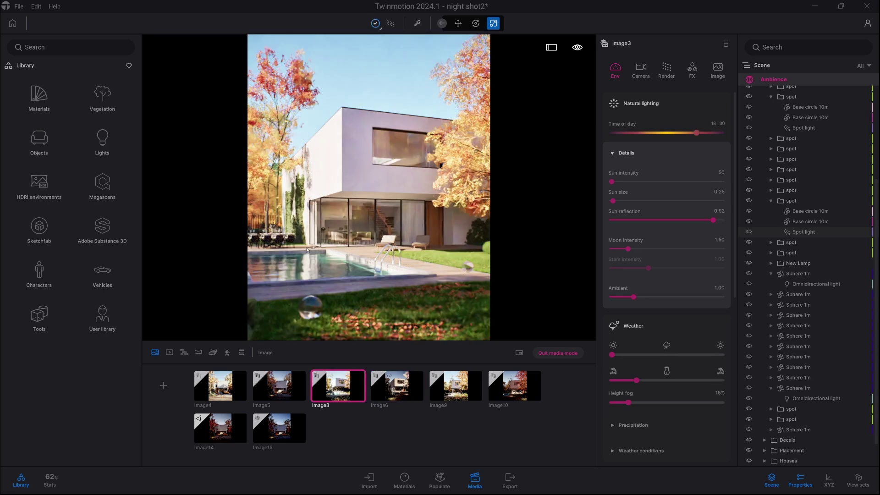
click(463, 396)
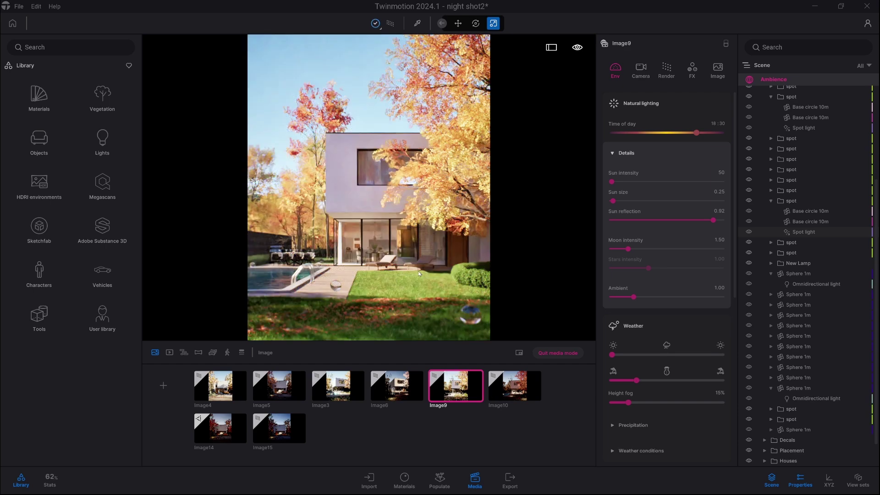
click(511, 395)
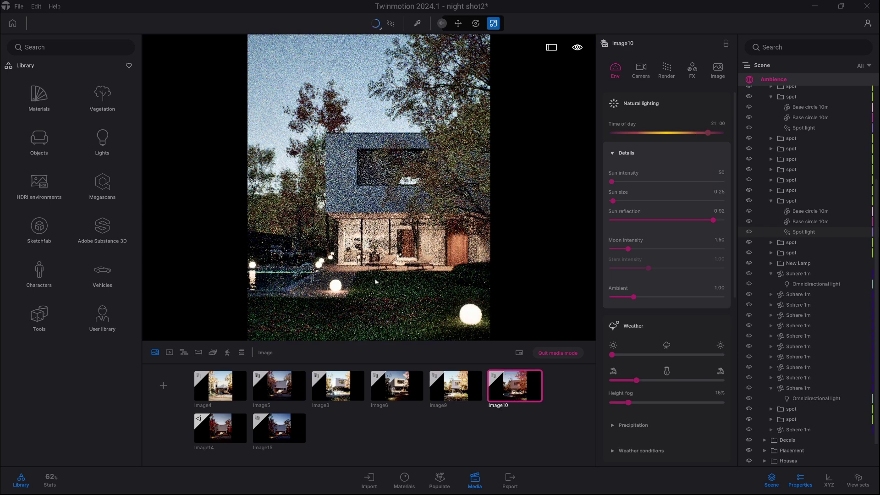